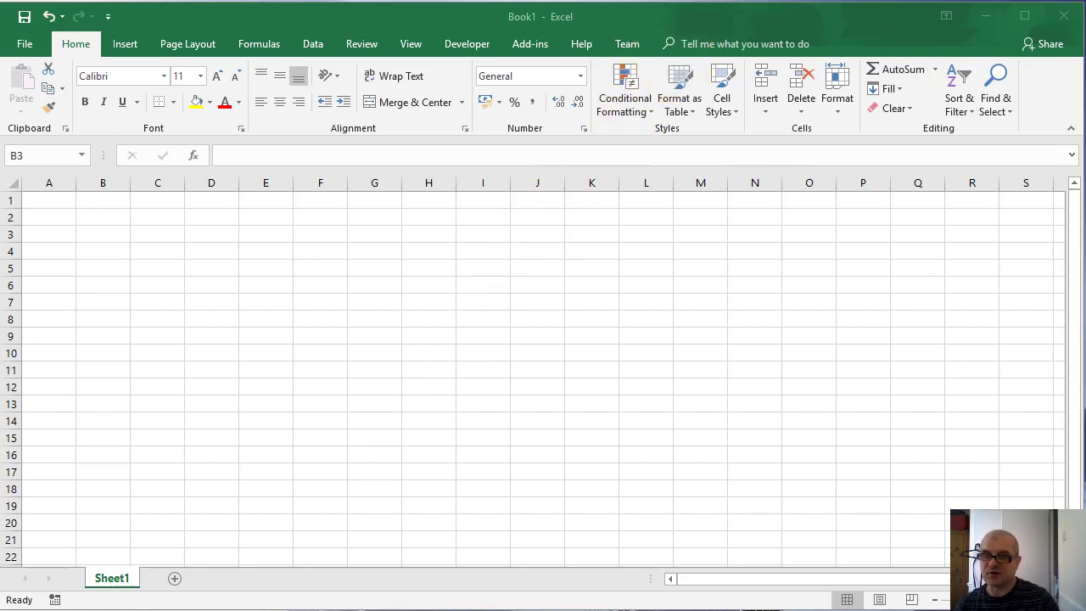
Search 'Save' in the Tell me box and show the Get Help on "Save" submenu.
drag(656, 33, 828, 54)
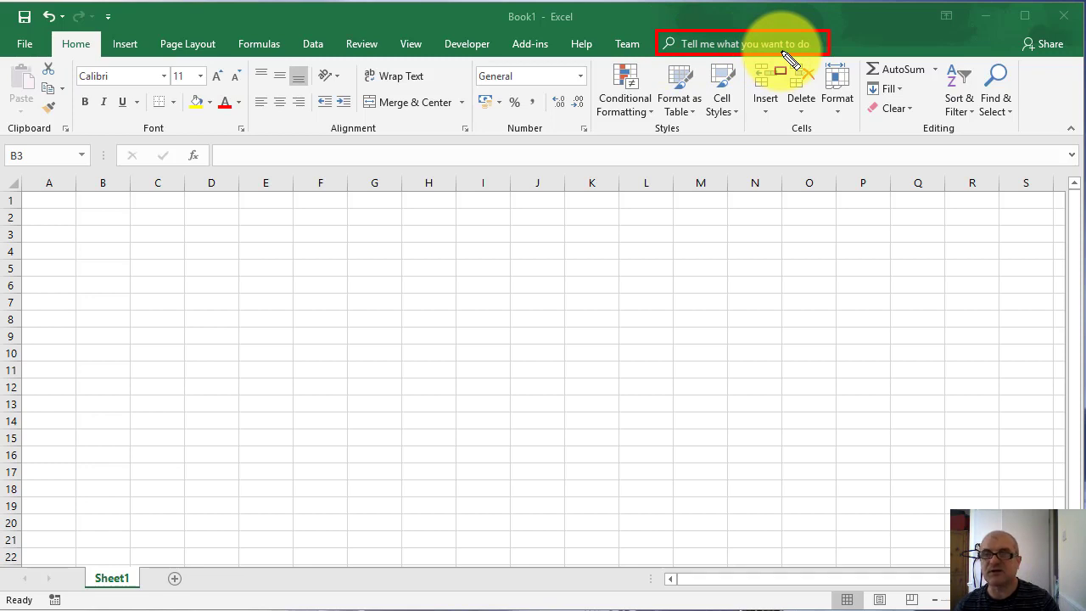
click(691, 44)
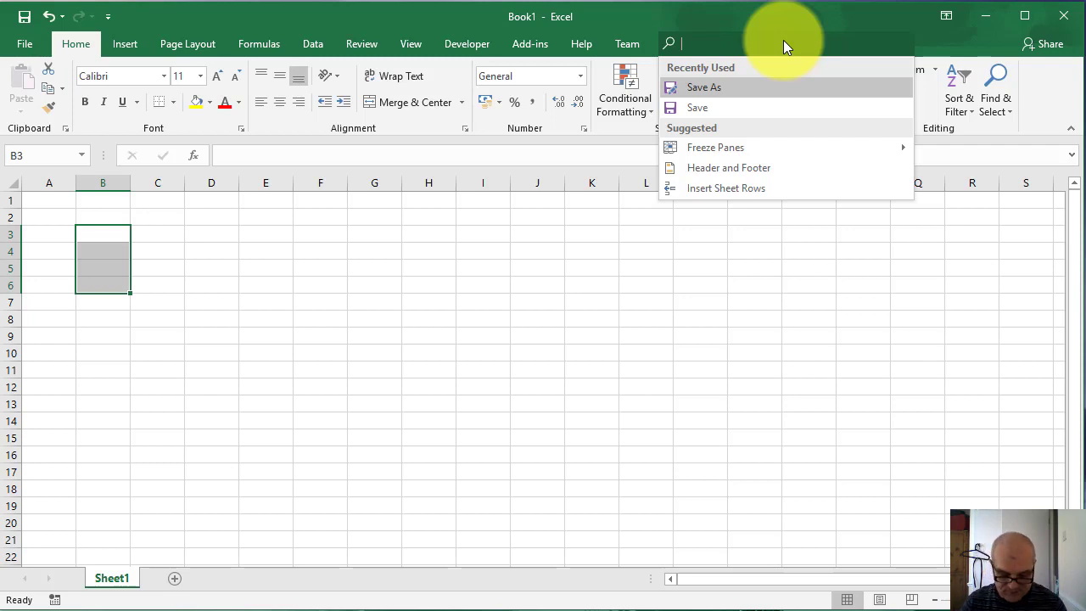
text(Sa)
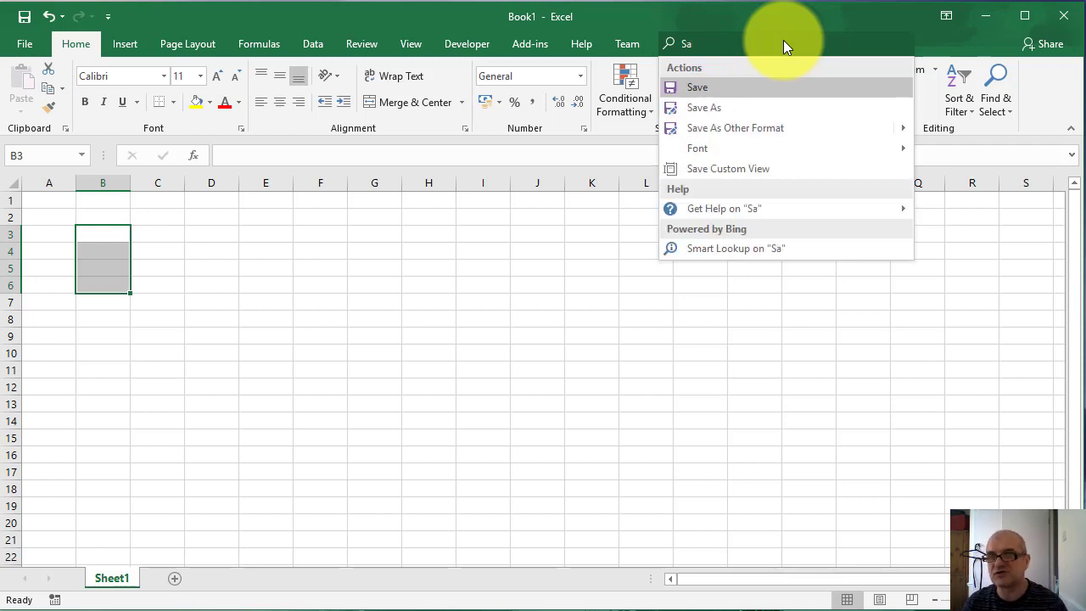
text(ve)
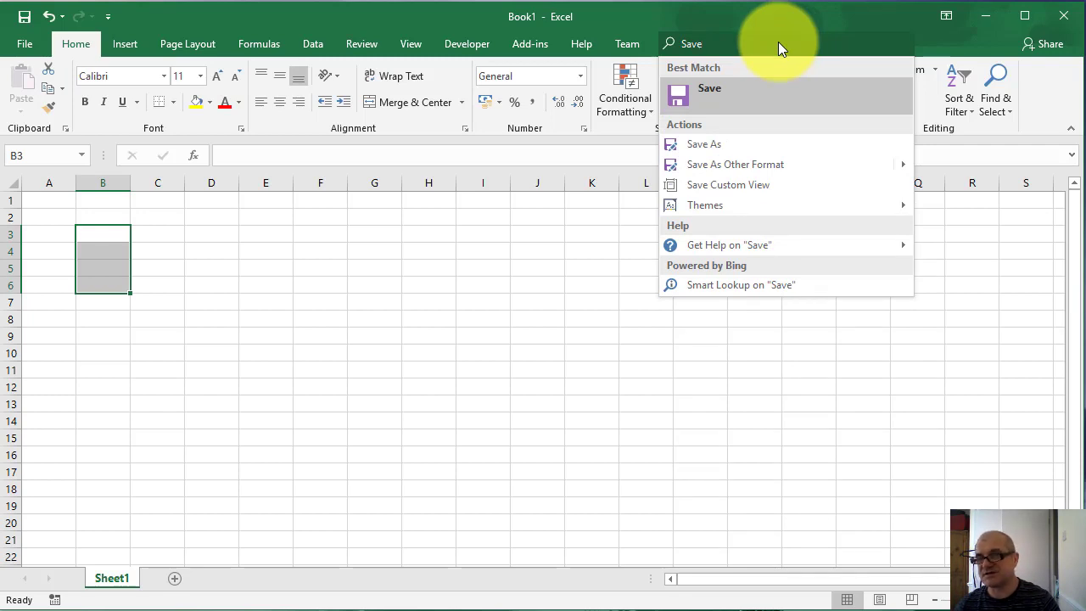
mouse_move(680, 251)
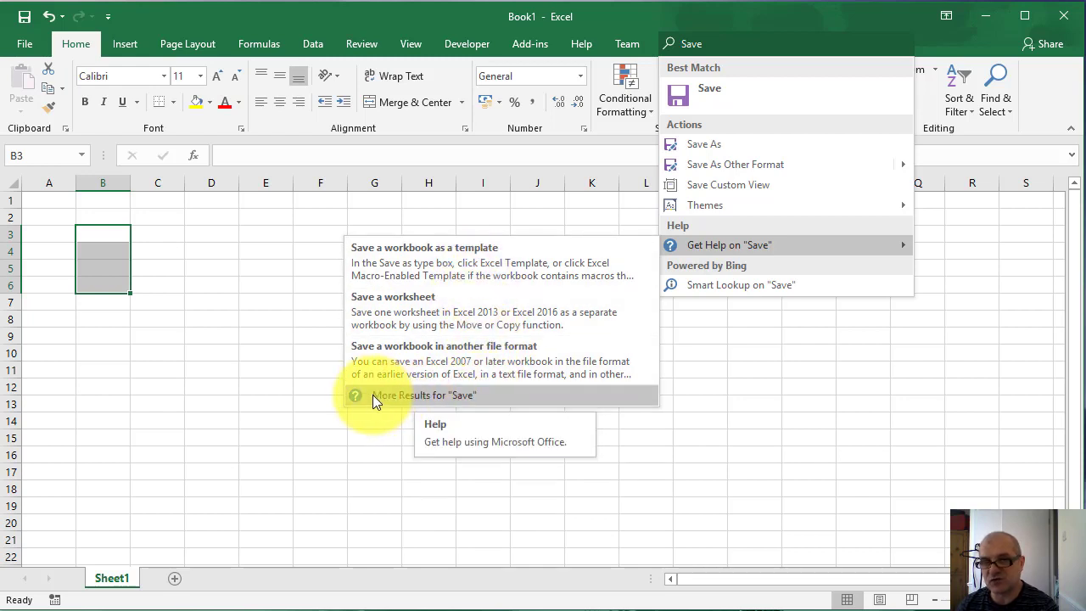
Open the Help pane with all 'Save' results, led by 'Save a workbook as a template'.
click(420, 397)
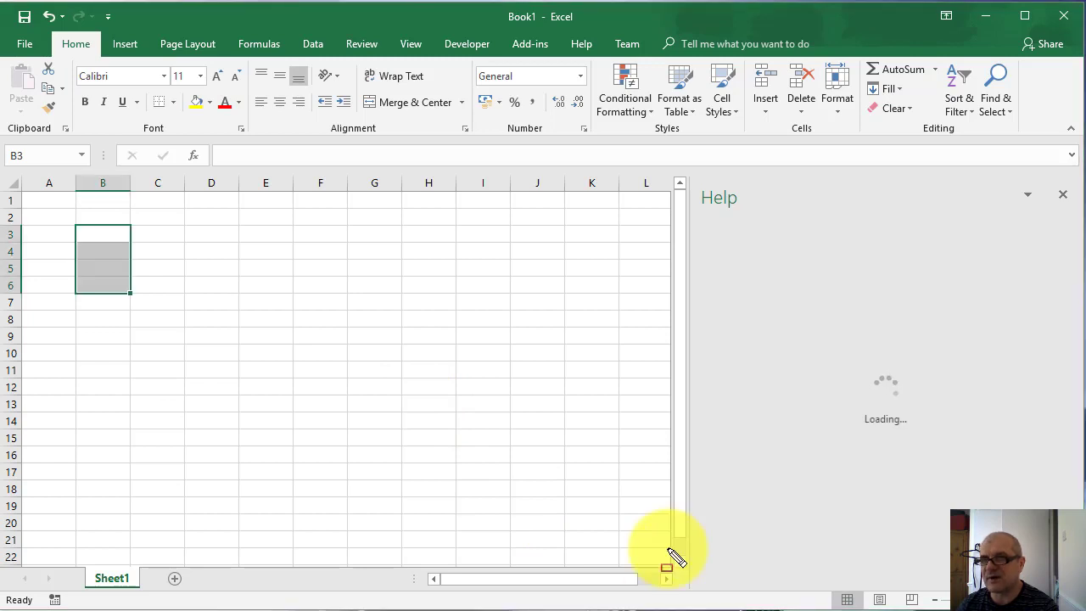
mouse_move(671, 172)
mouse_down()
mouse_move(1083, 507)
mouse_move(1082, 585)
mouse_up()
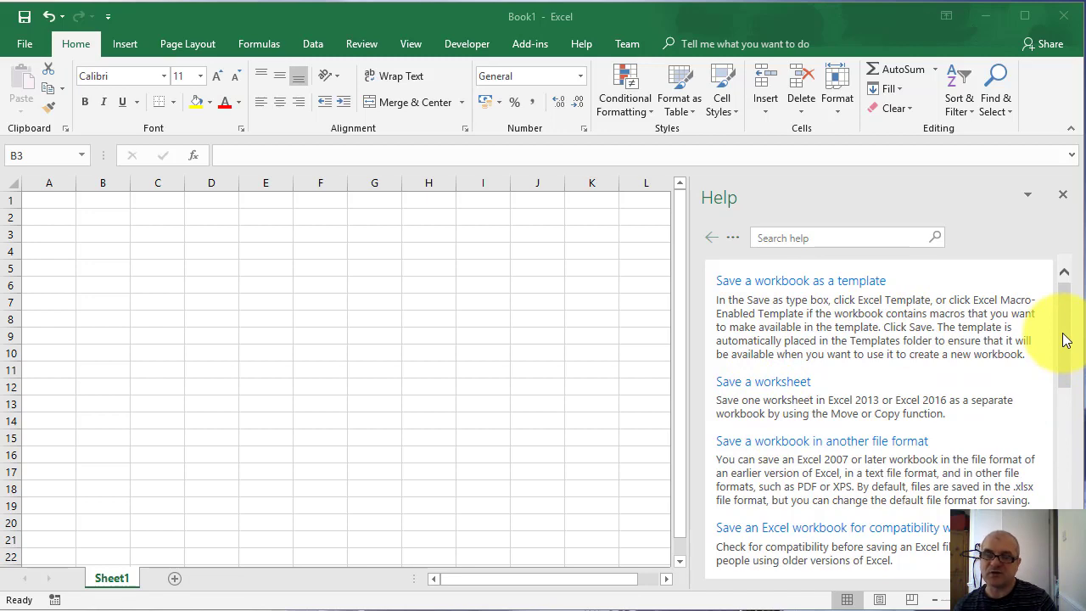
mouse_move(1066, 340)
mouse_down()
mouse_move(1072, 503)
mouse_move(1069, 363)
mouse_up()
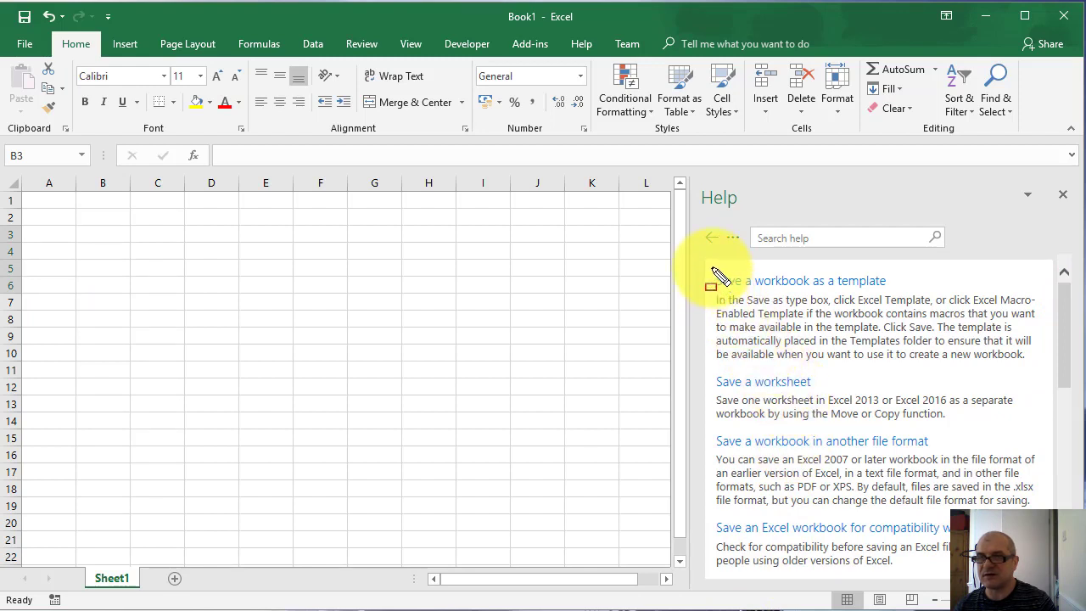
drag(712, 270, 906, 295)
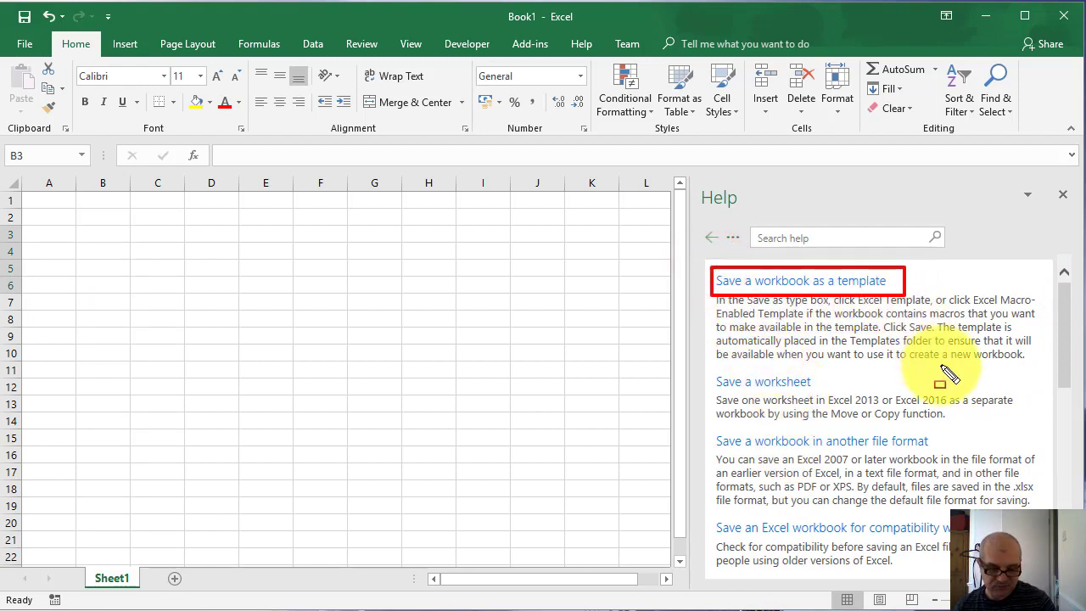
key(Escape)
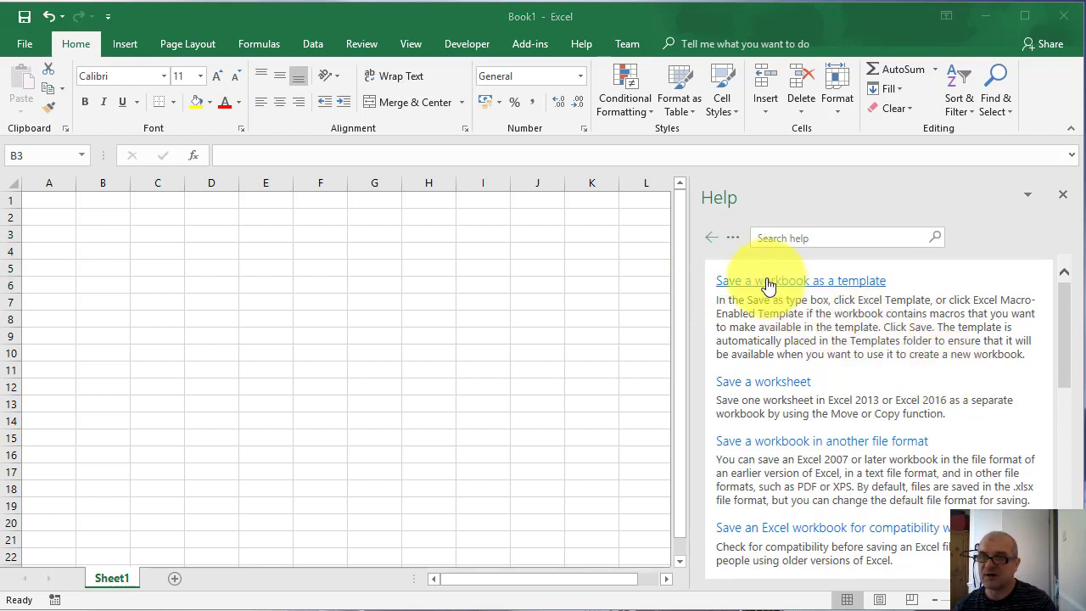
Open the 'Save a workbook as a template' article and scroll through its template-location steps.
click(767, 284)
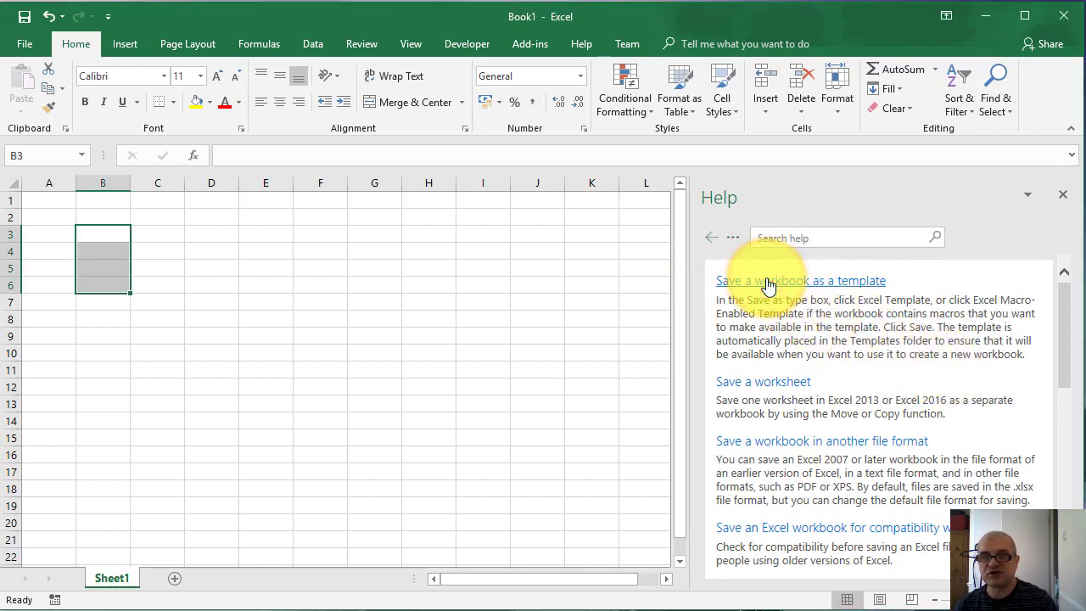
click(788, 280)
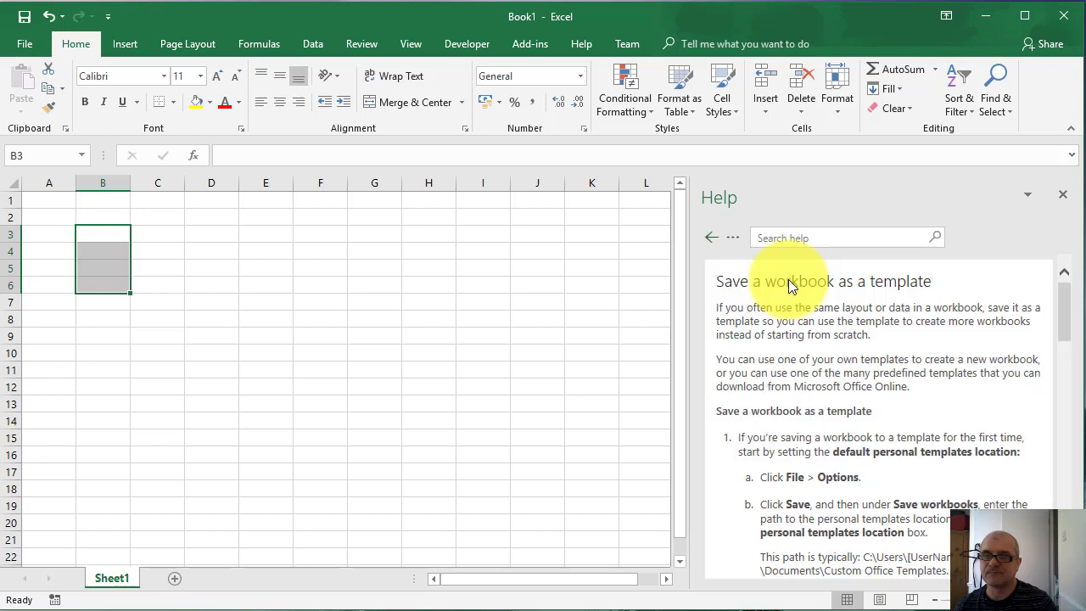
mouse_move(1068, 315)
mouse_down()
mouse_move(1067, 331)
mouse_move(1068, 313)
mouse_up()
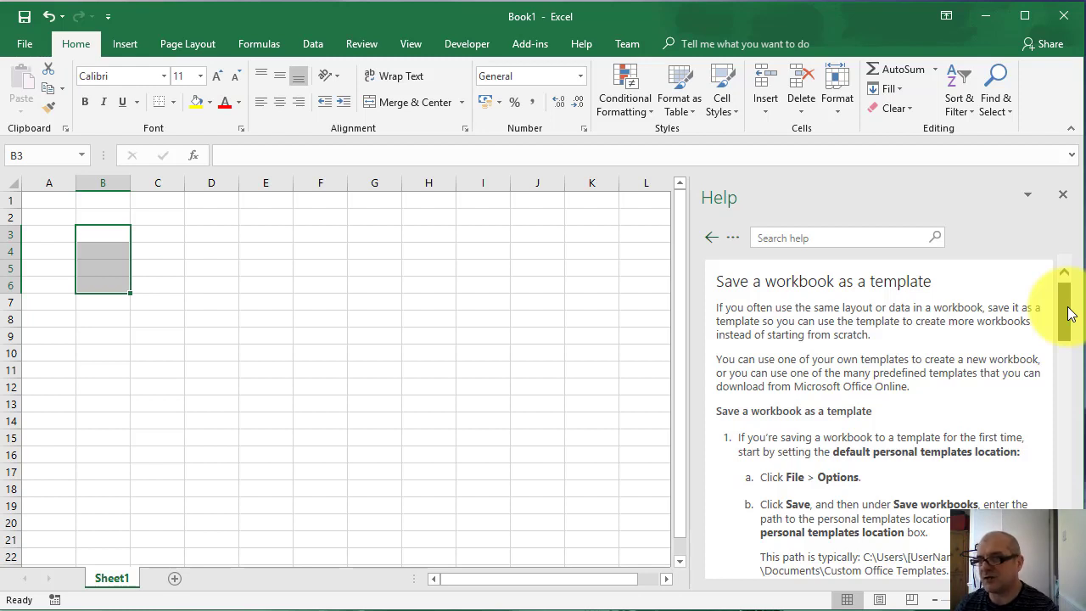
mouse_move(1068, 313)
mouse_down()
mouse_move(1067, 374)
mouse_move(1067, 289)
mouse_move(1072, 509)
mouse_move(1069, 297)
mouse_up()
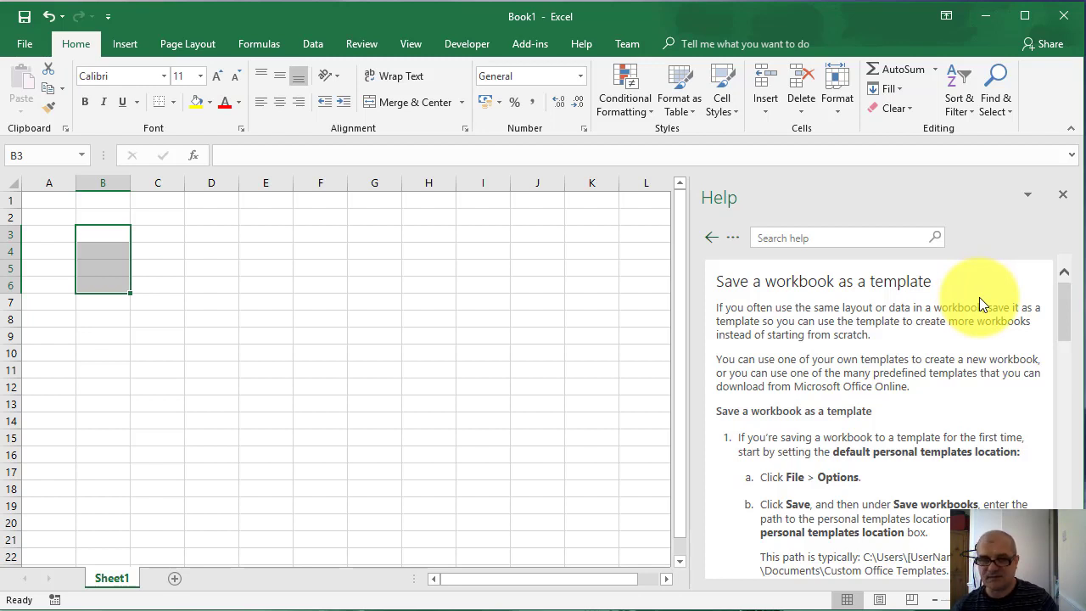
click(768, 239)
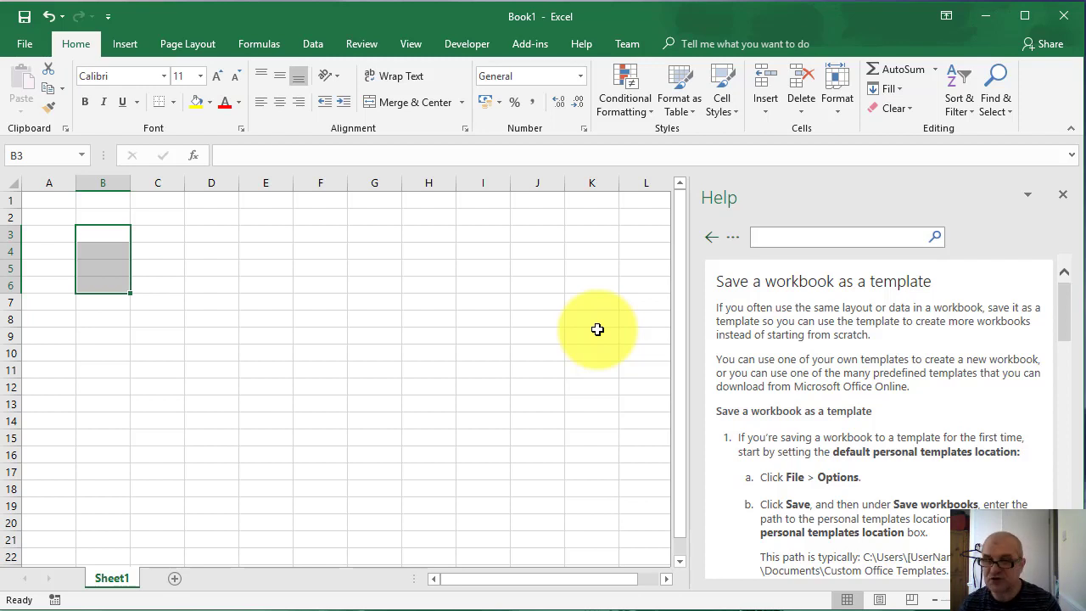
Search help for 'Open', listing 'Customize how Excel starts' and 'Repair a corrupted workbook'.
text(Open)
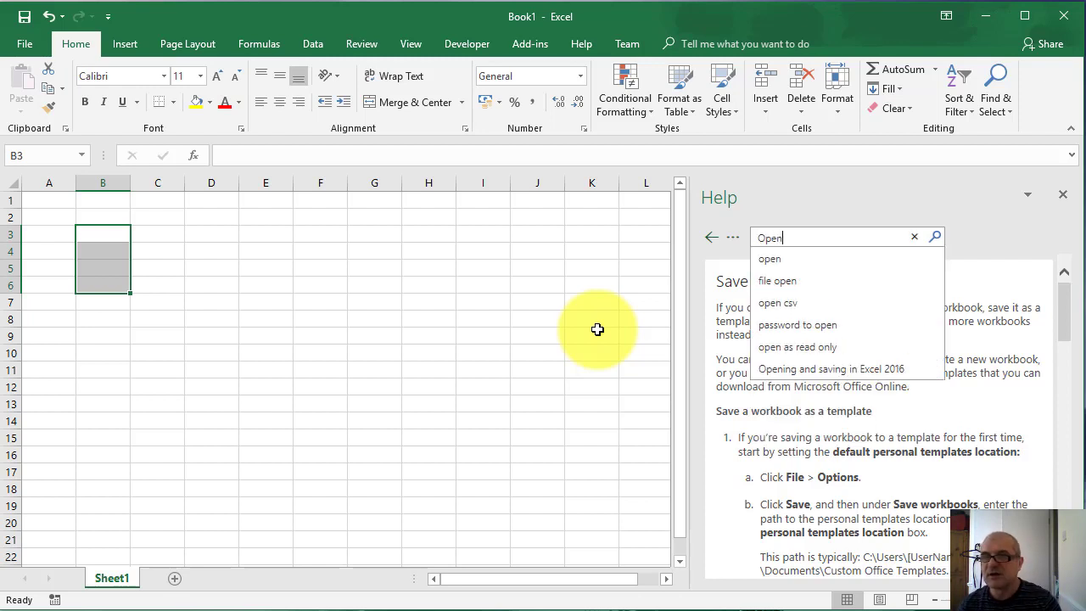
click(937, 238)
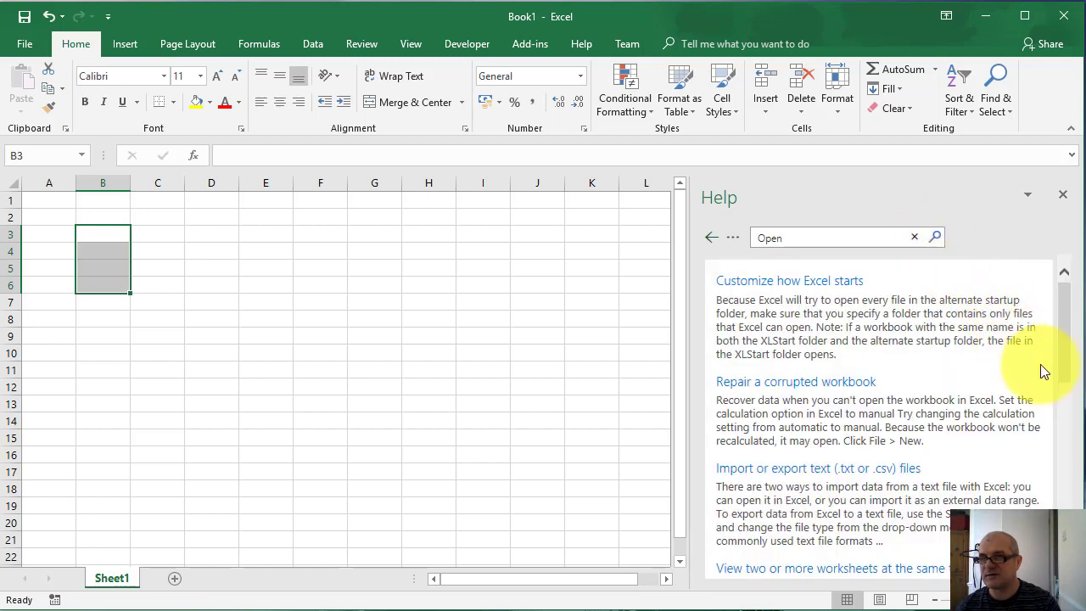
mouse_move(1068, 360)
mouse_down()
mouse_move(1074, 509)
mouse_move(1075, 307)
mouse_up()
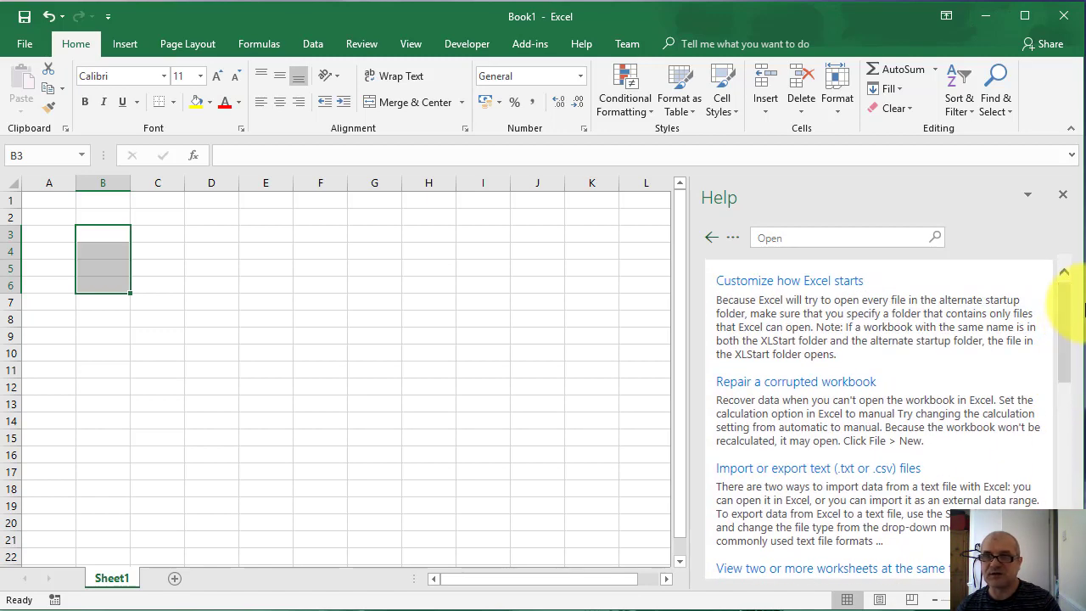
Close the Help pane of save and open articles.
click(1065, 199)
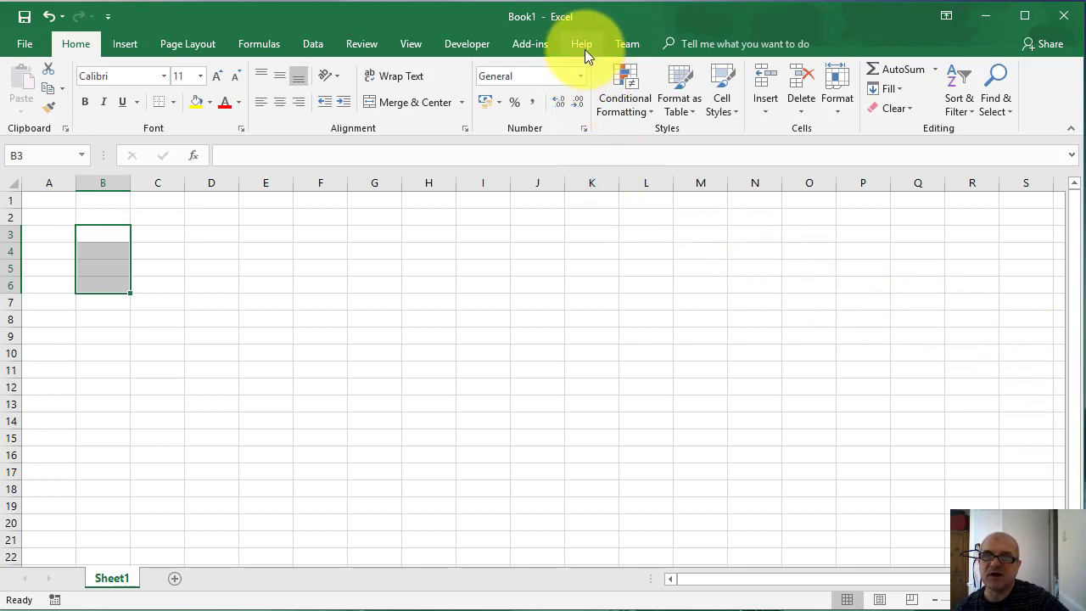
drag(561, 34, 603, 56)
drag(586, 11, 563, 48)
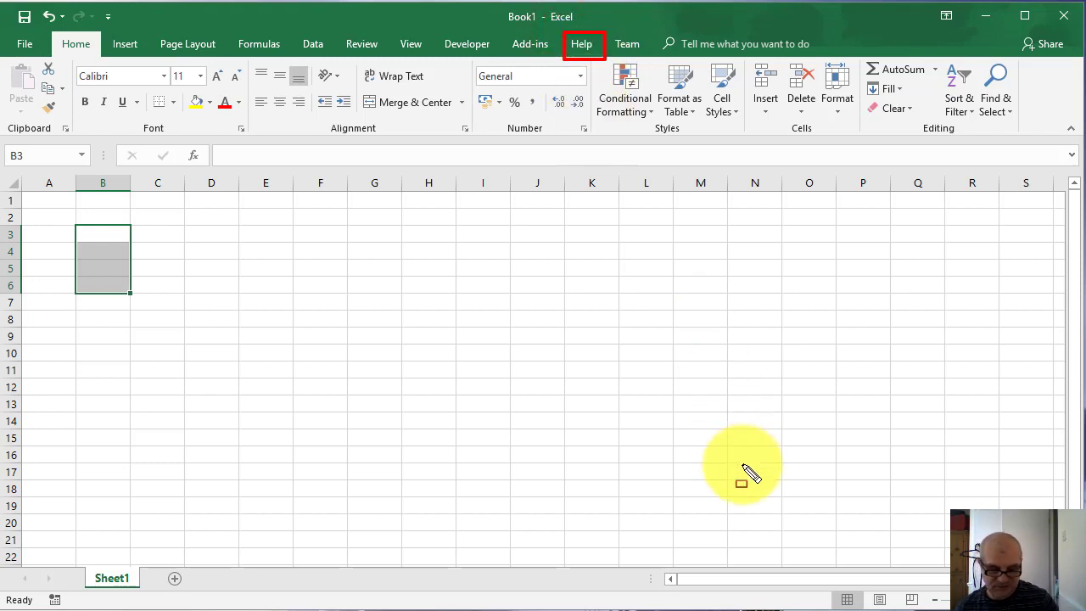
key(Escape)
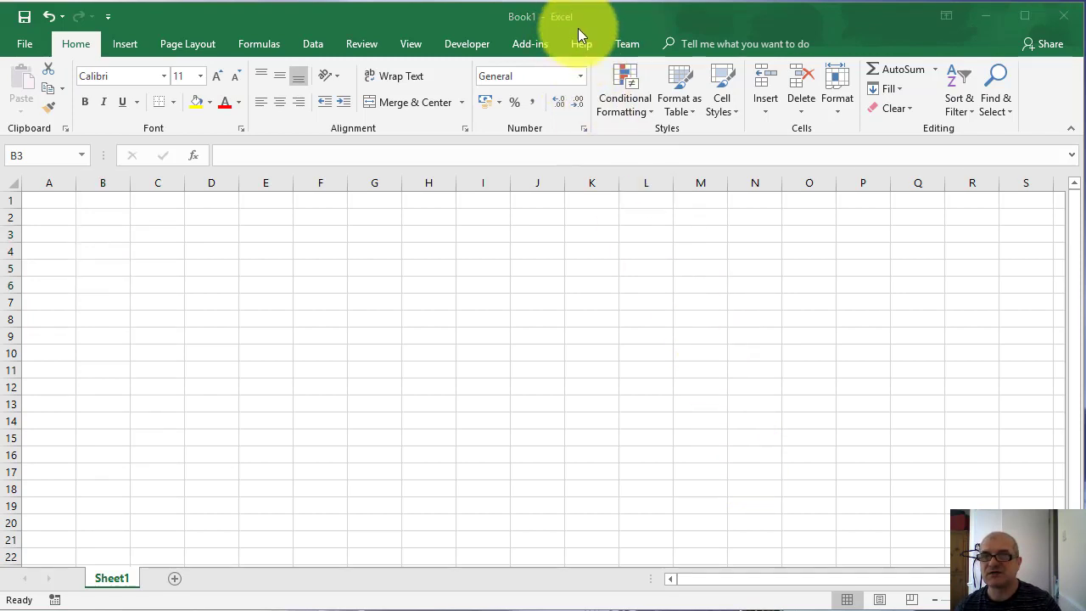
Switch the ribbon to the Help tab showing its support and community options.
click(581, 50)
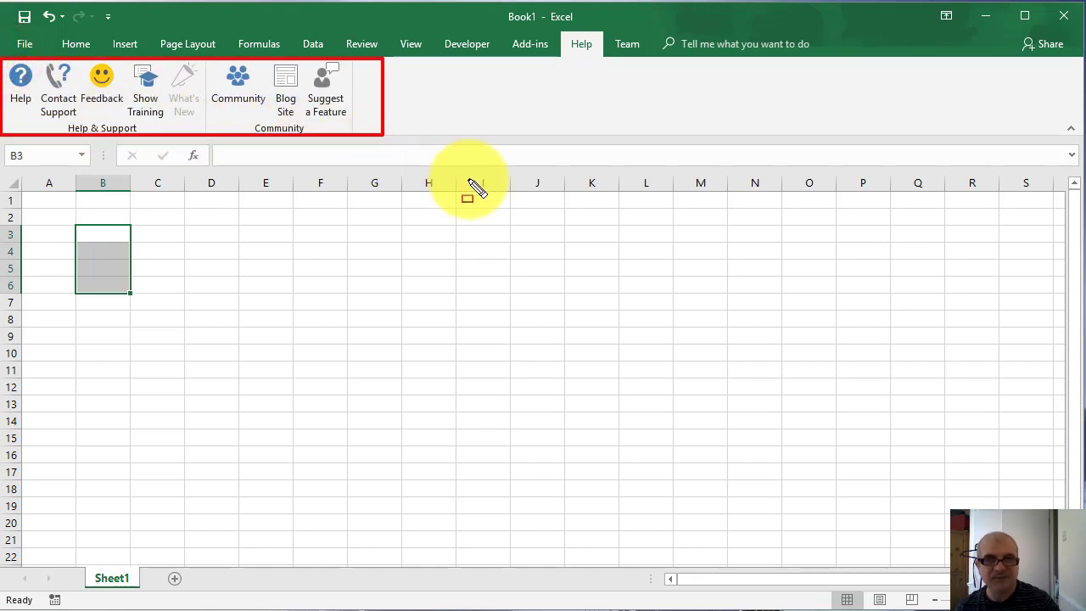
key(e)
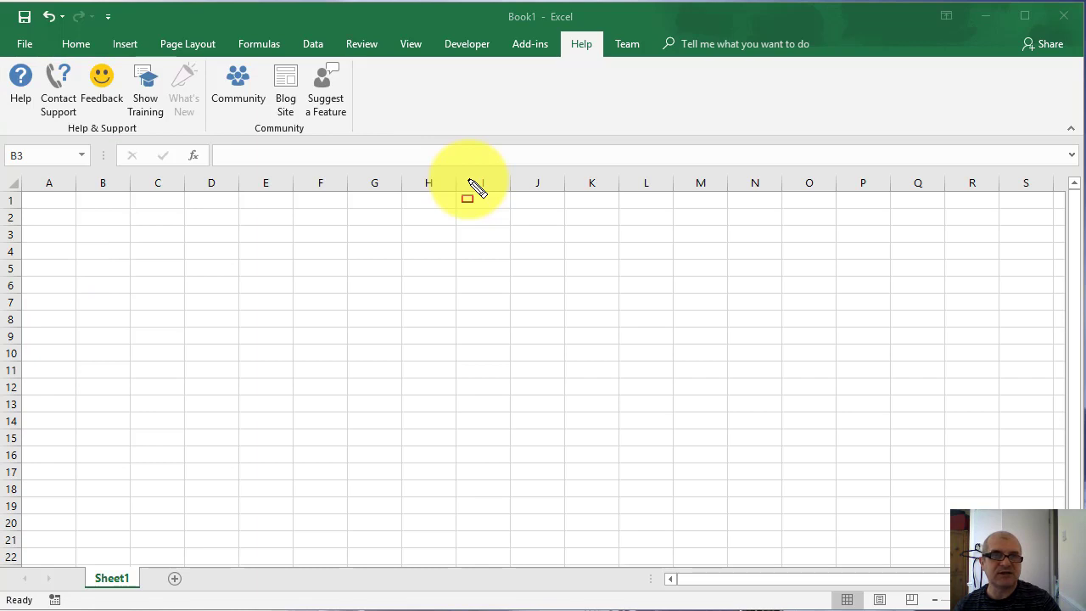
key(Escape)
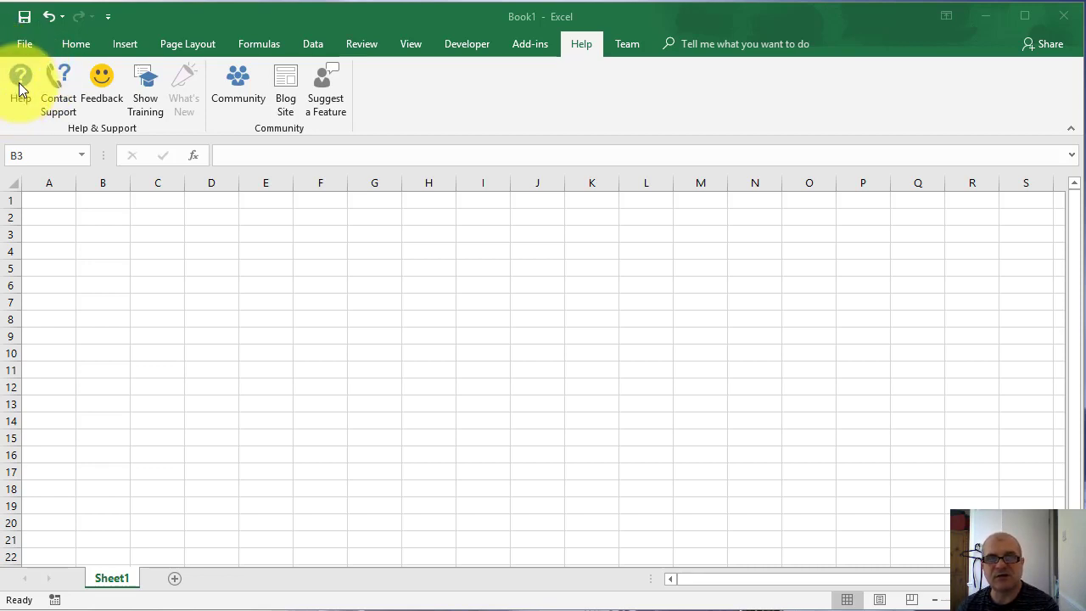
Reopen the Help pane on the Formulas & functions topic, listing VLOOKUP, SUM and IF.
click(22, 85)
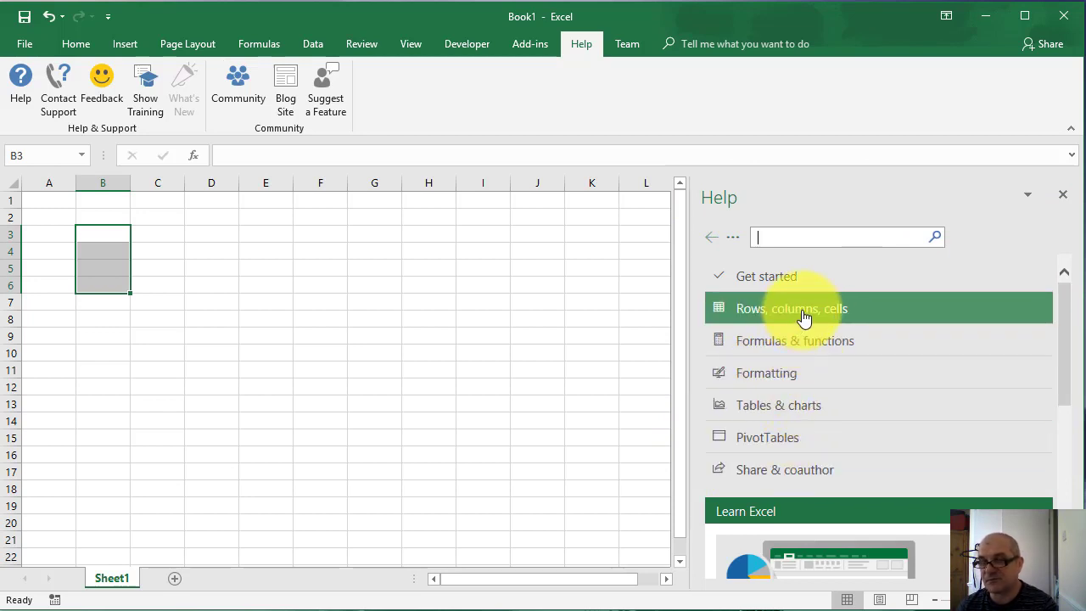
mouse_move(1065, 341)
mouse_down()
mouse_move(1055, 507)
mouse_move(1066, 315)
mouse_up()
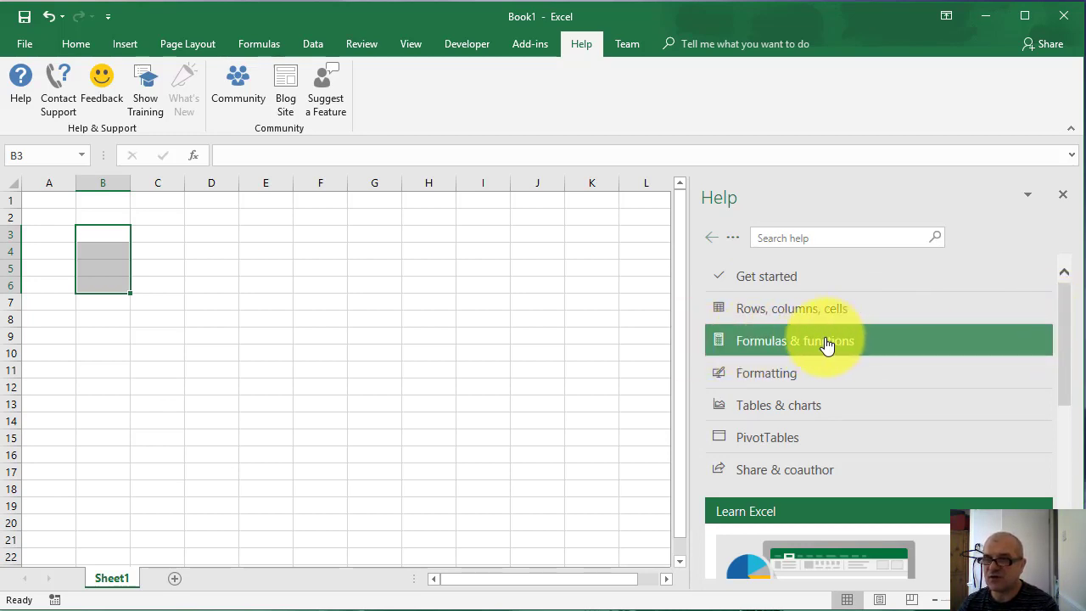
click(782, 343)
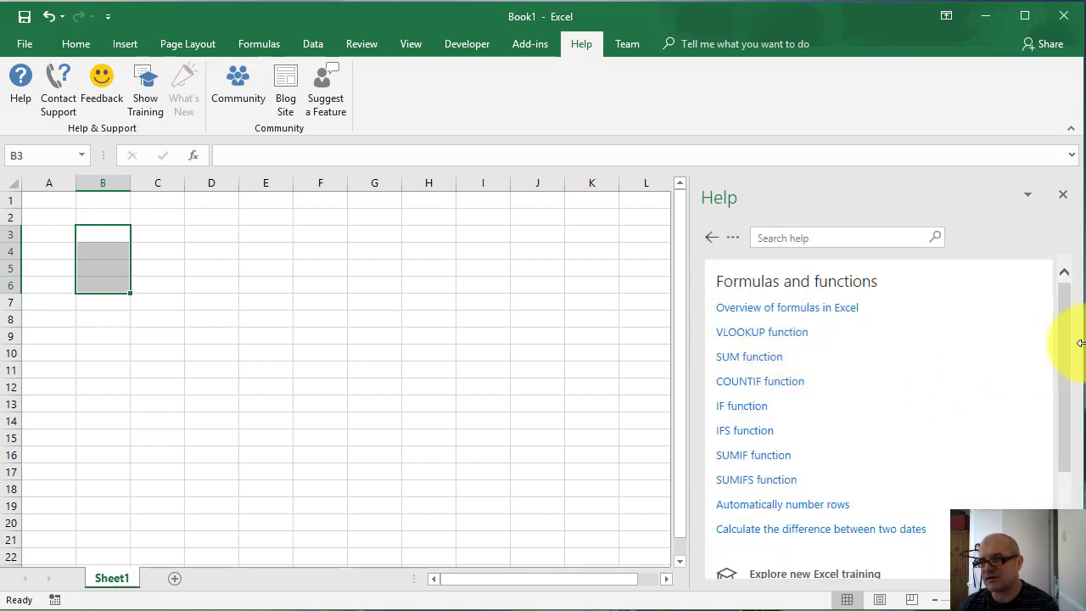
mouse_move(1064, 339)
mouse_down()
mouse_move(1069, 391)
mouse_move(1070, 321)
mouse_up()
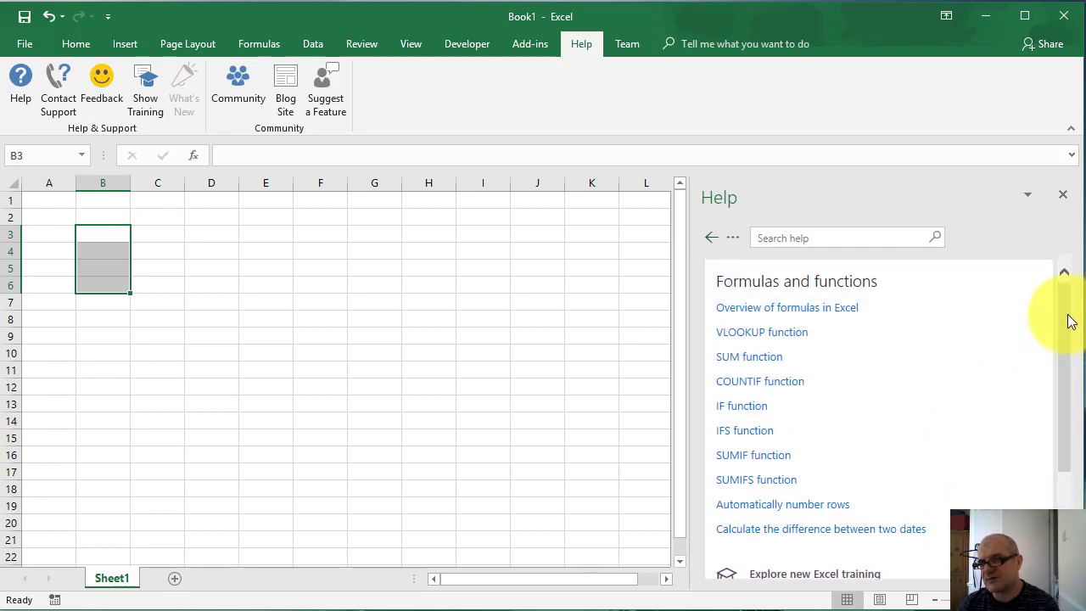
Open the IF function article and scroll through its true and false result explanation.
click(745, 410)
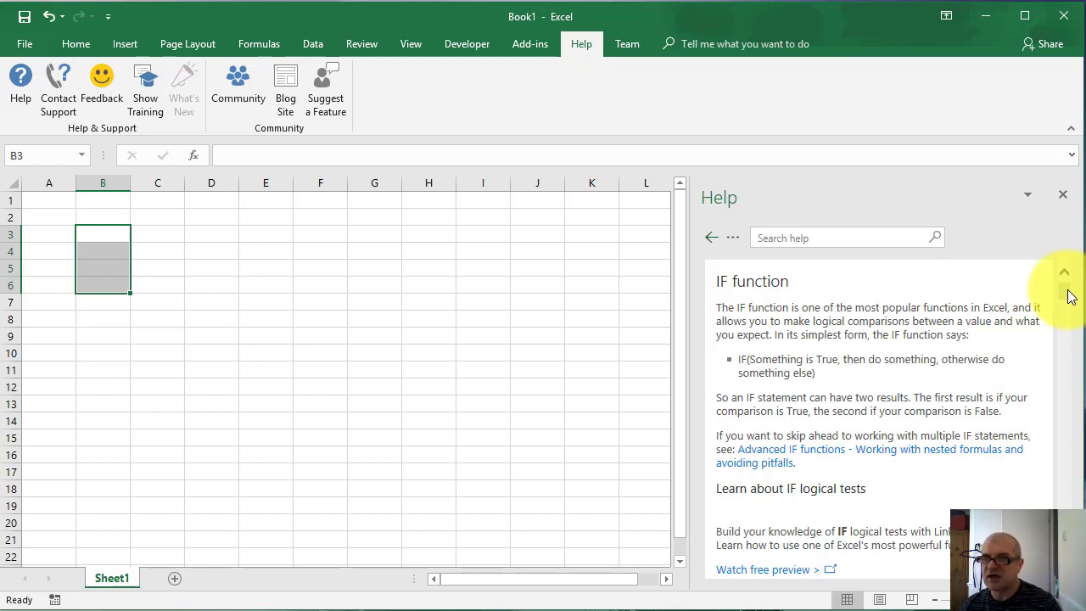
drag(1070, 300, 1072, 509)
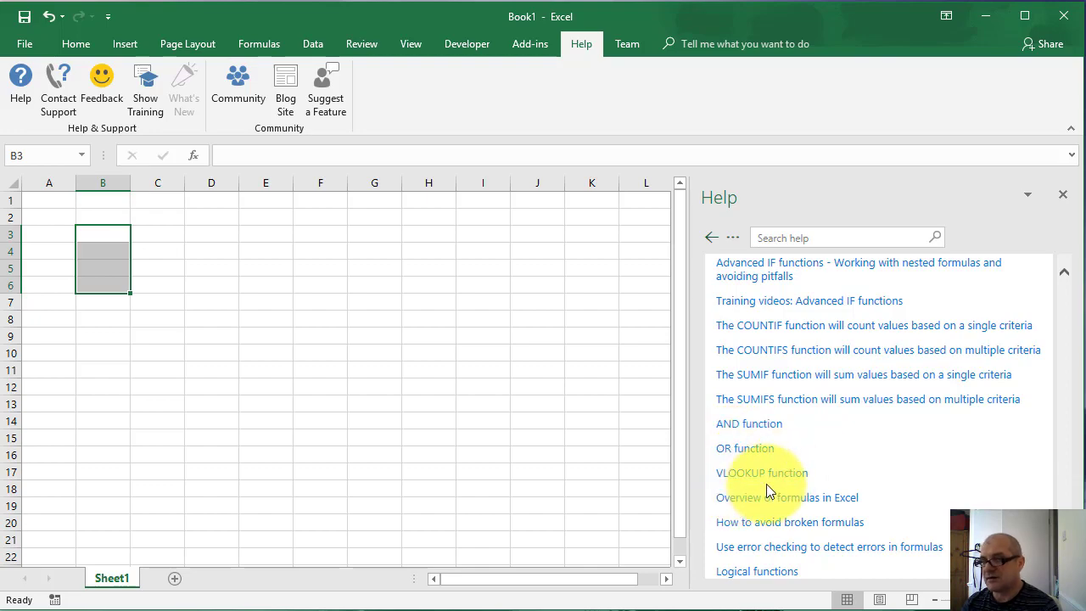
drag(1065, 500, 1062, 289)
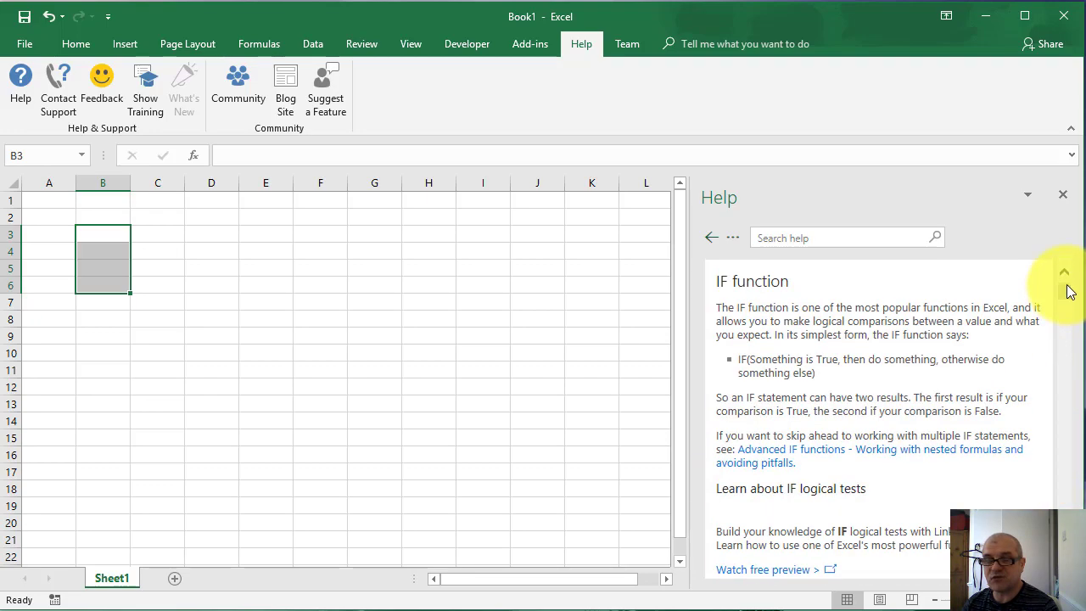